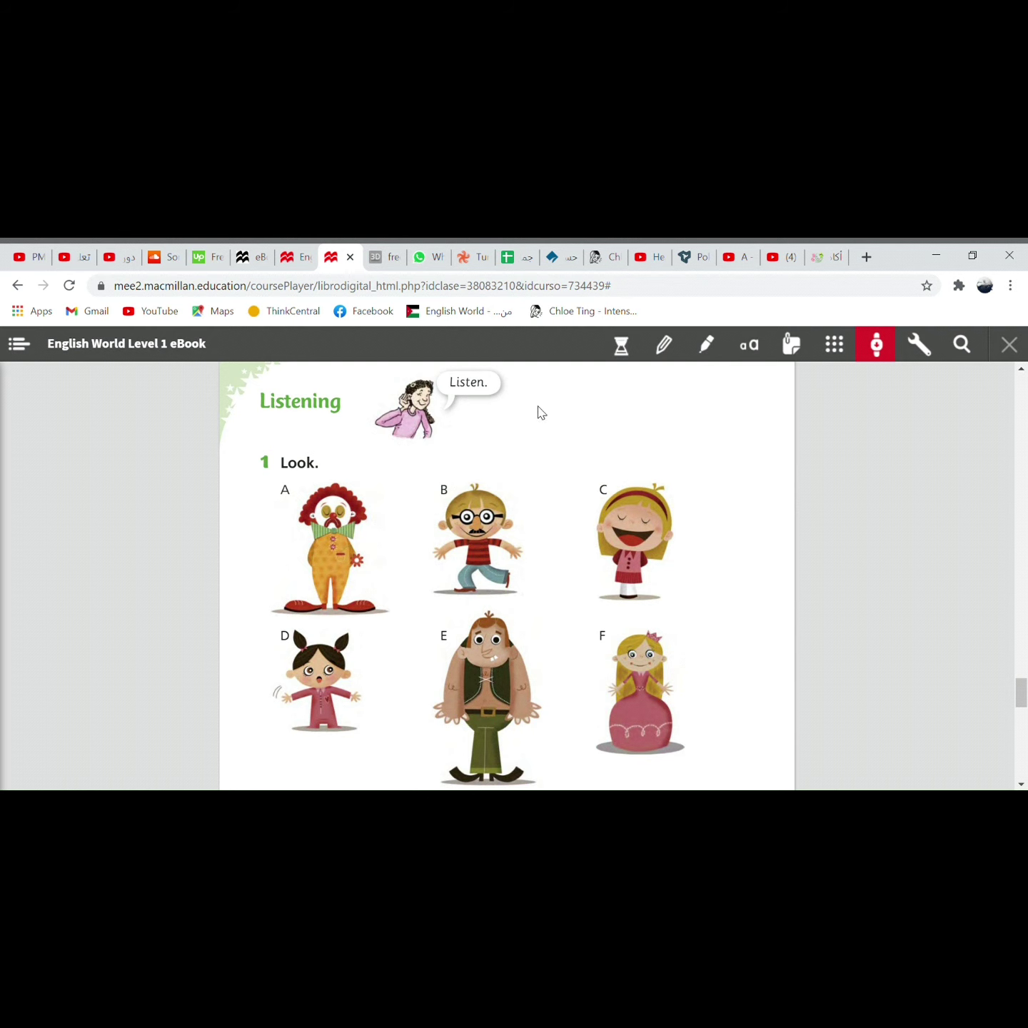
Scroll page 56 to show exercise 2, 'Listen and write the letters', below the character pictures.
scroll(547, 664, up, 1)
scroll(547, 665, down, 5)
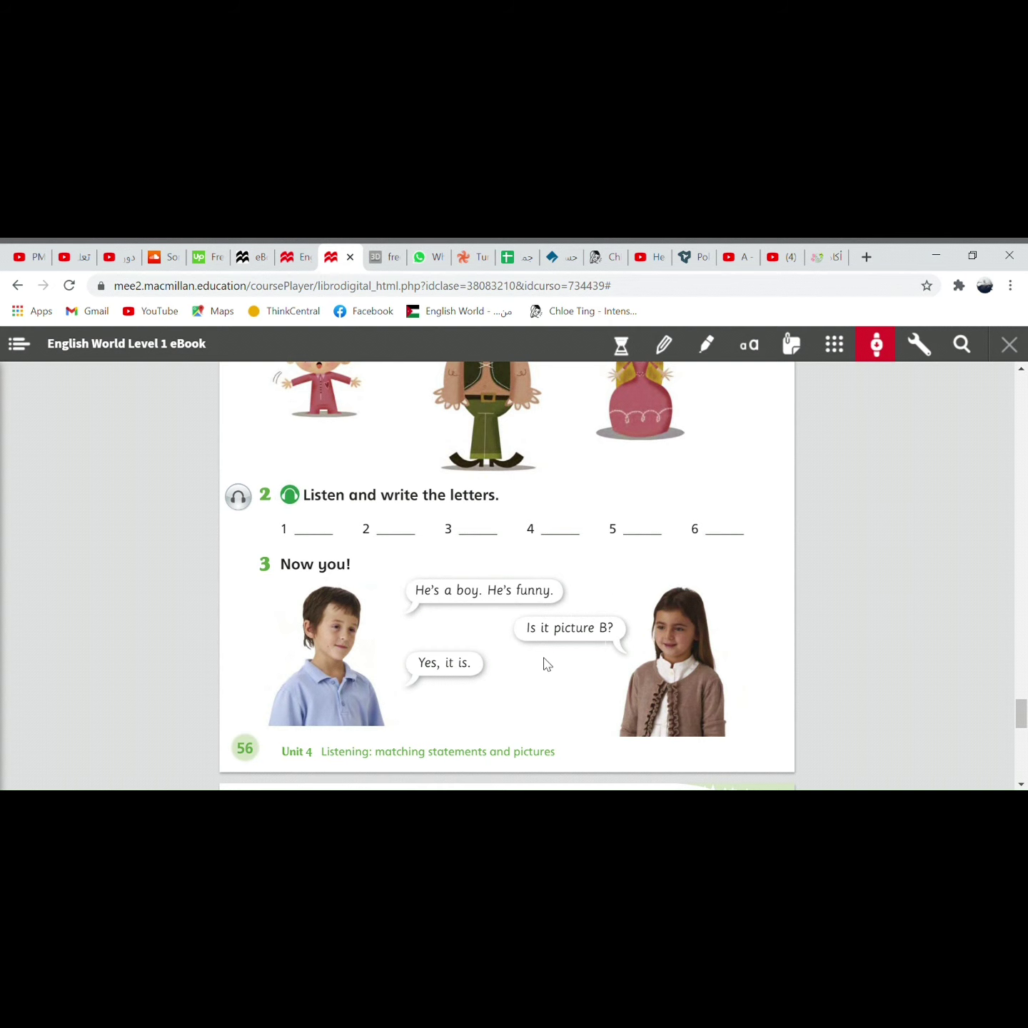
scroll(547, 664, up, 4)
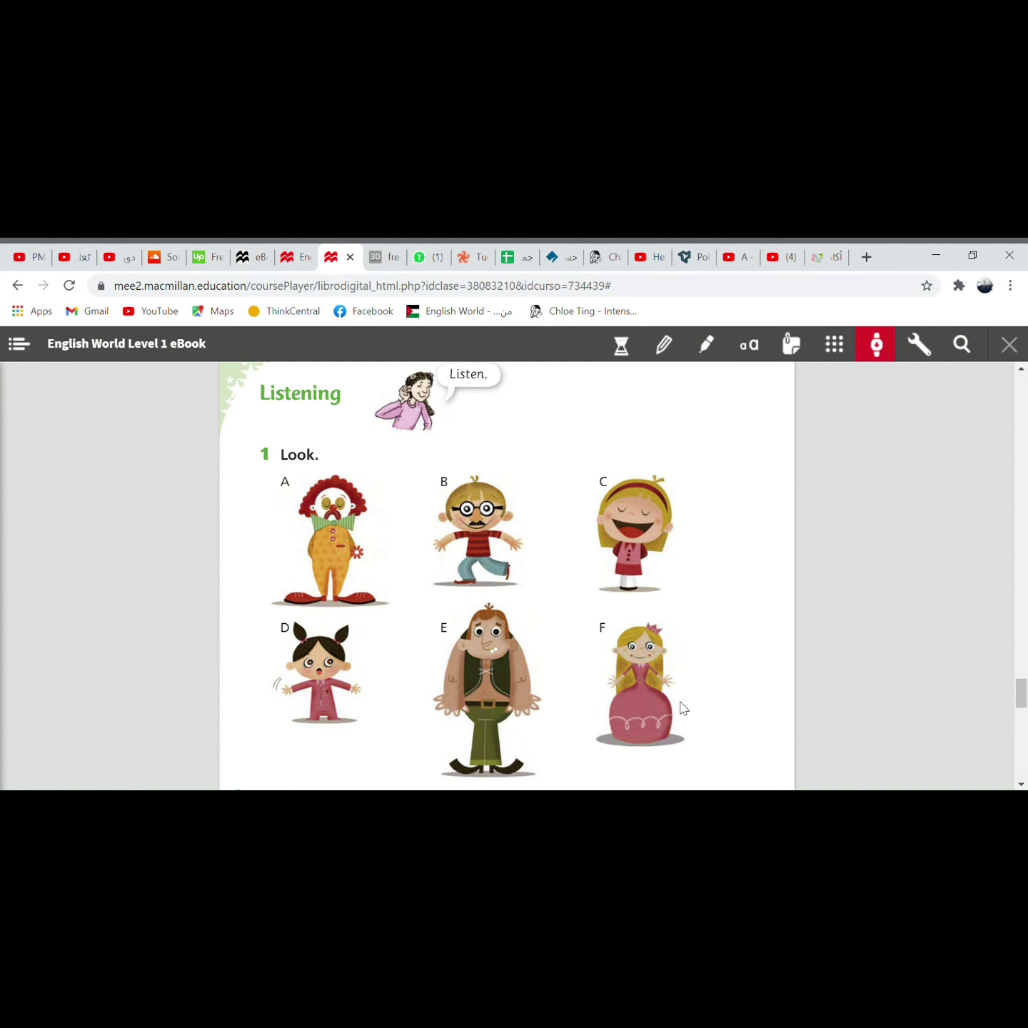
Play the exercise 2 listening audio and pause it at 0:17.
scroll(683, 708, down, 2)
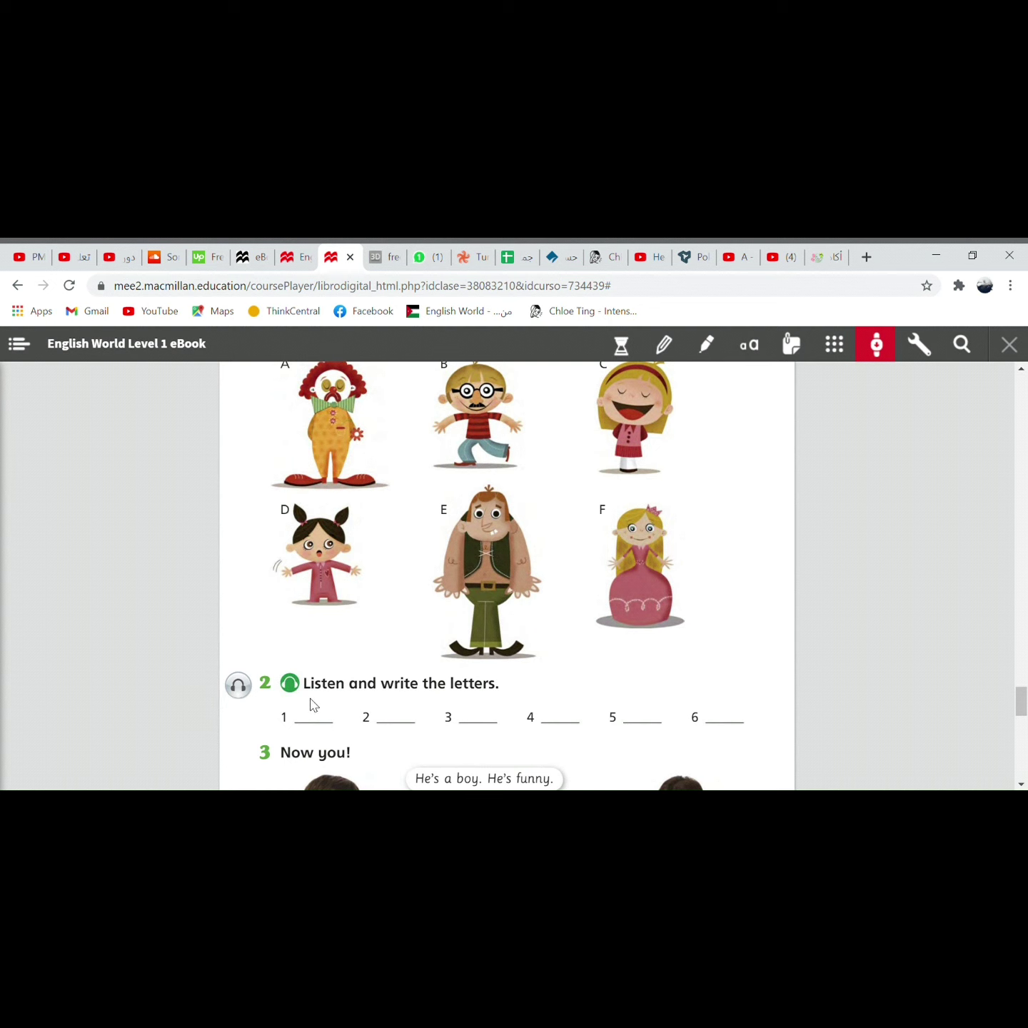
click(242, 689)
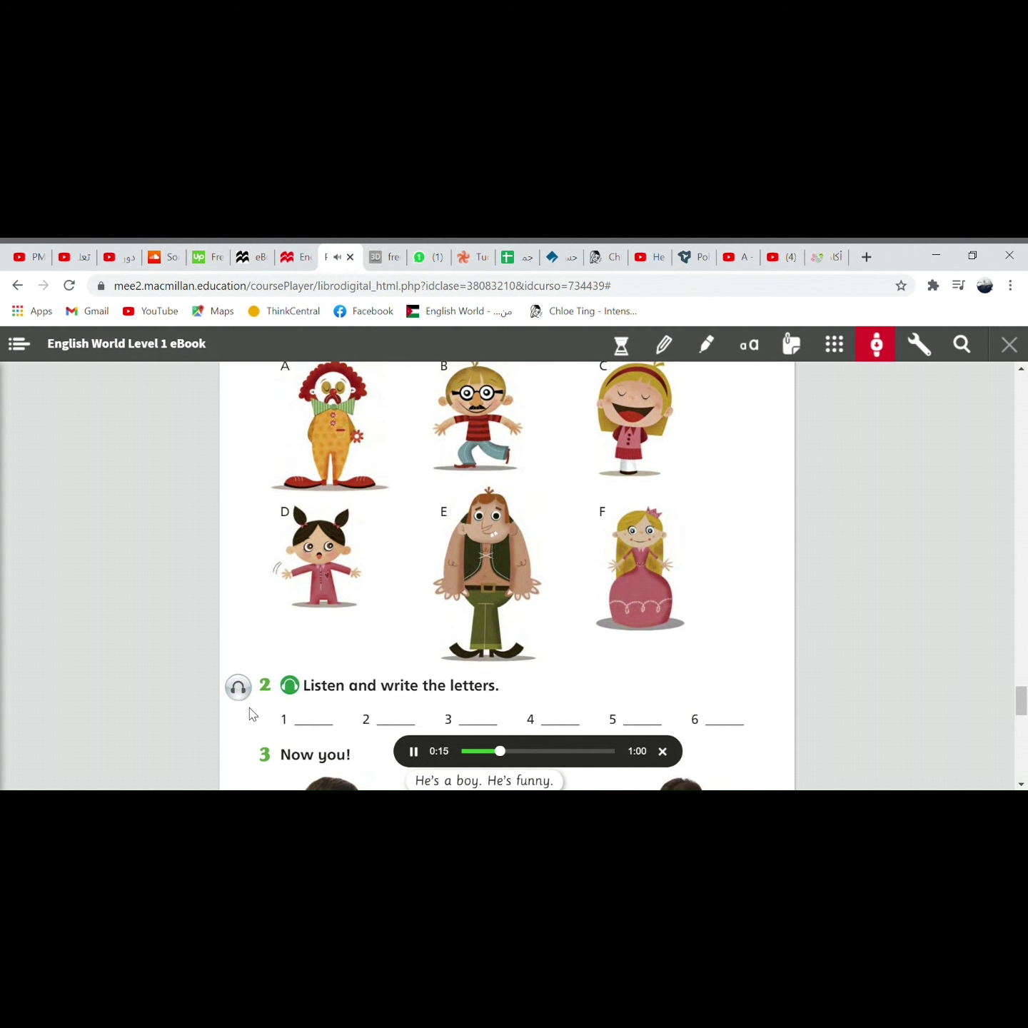
click(422, 754)
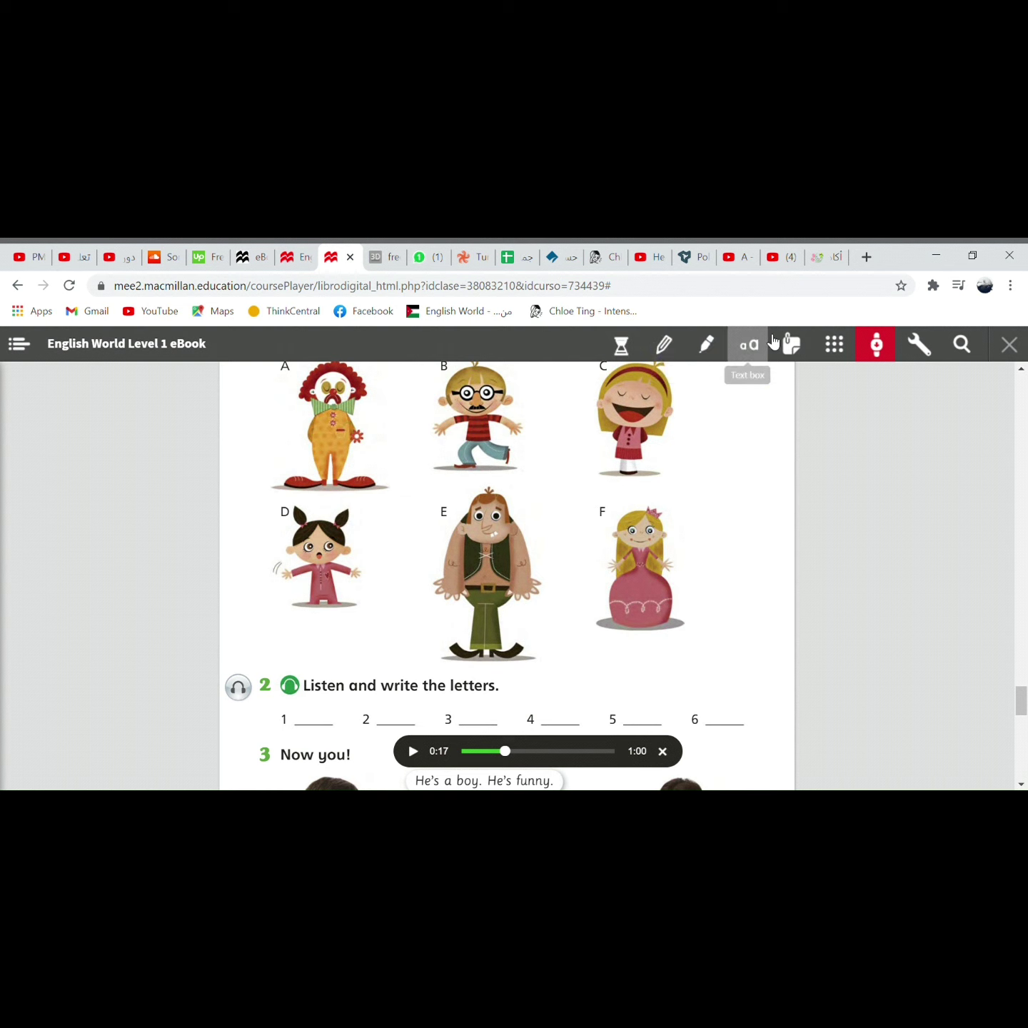
Write D in answer blank 1 with a text box, then resume the audio.
click(769, 343)
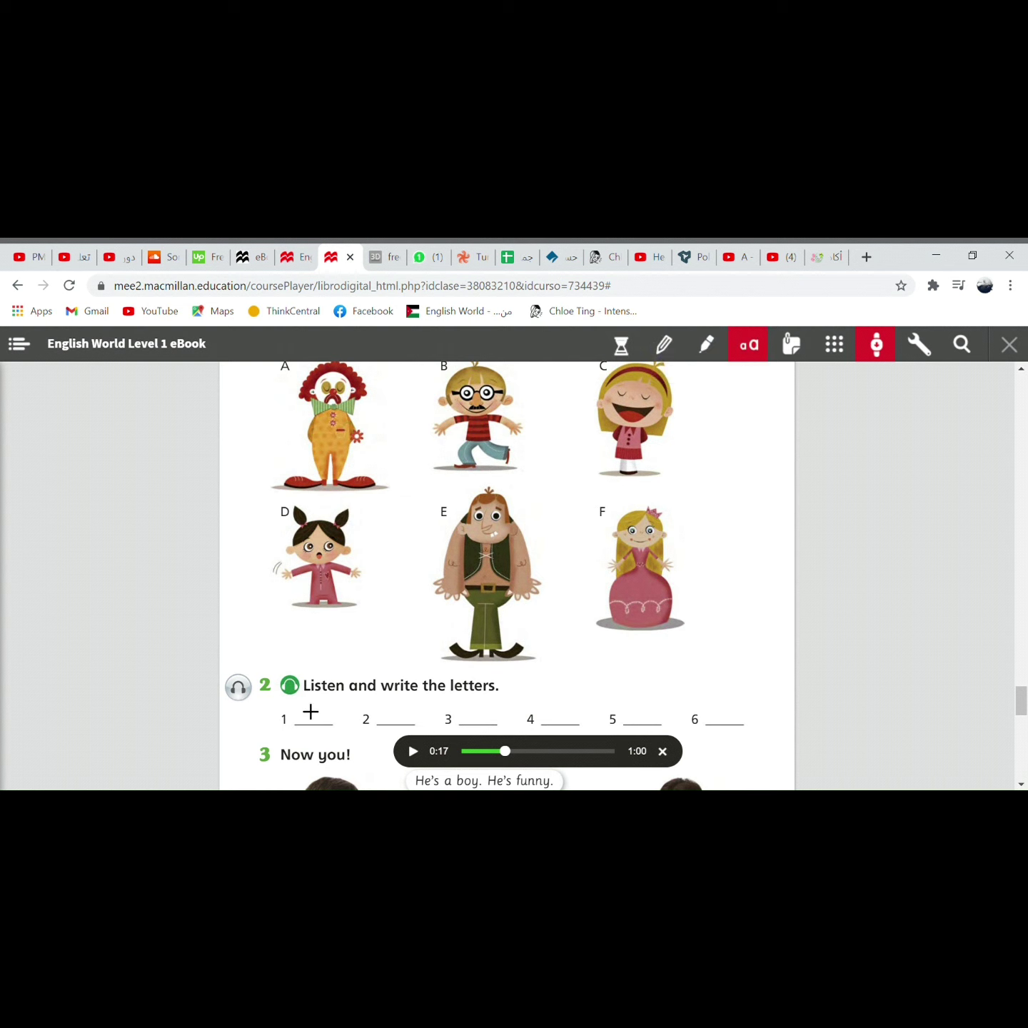
click(311, 711)
key(BackSpace)
text(D)
click(447, 720)
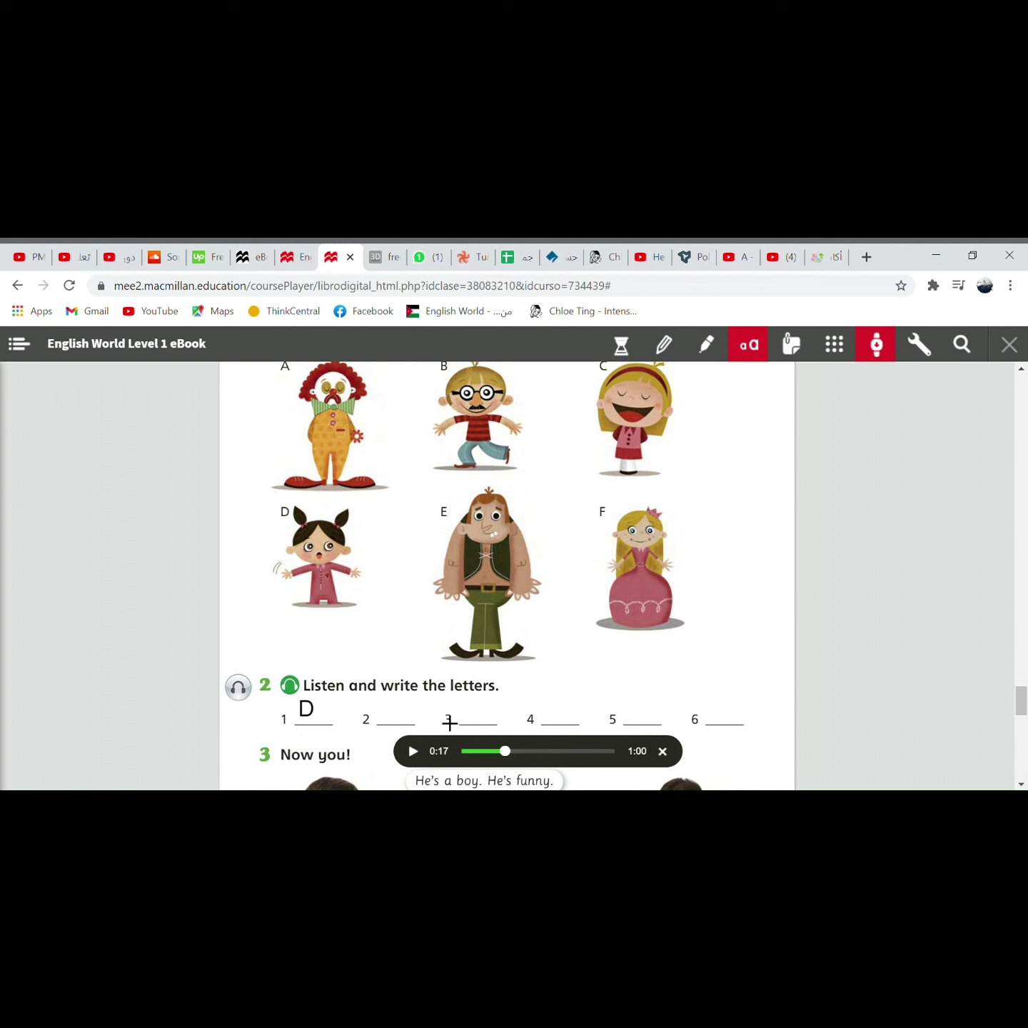
click(414, 753)
Pause the audio, write B in answer blank 2, and resume playback.
click(415, 754)
click(402, 719)
text(e)
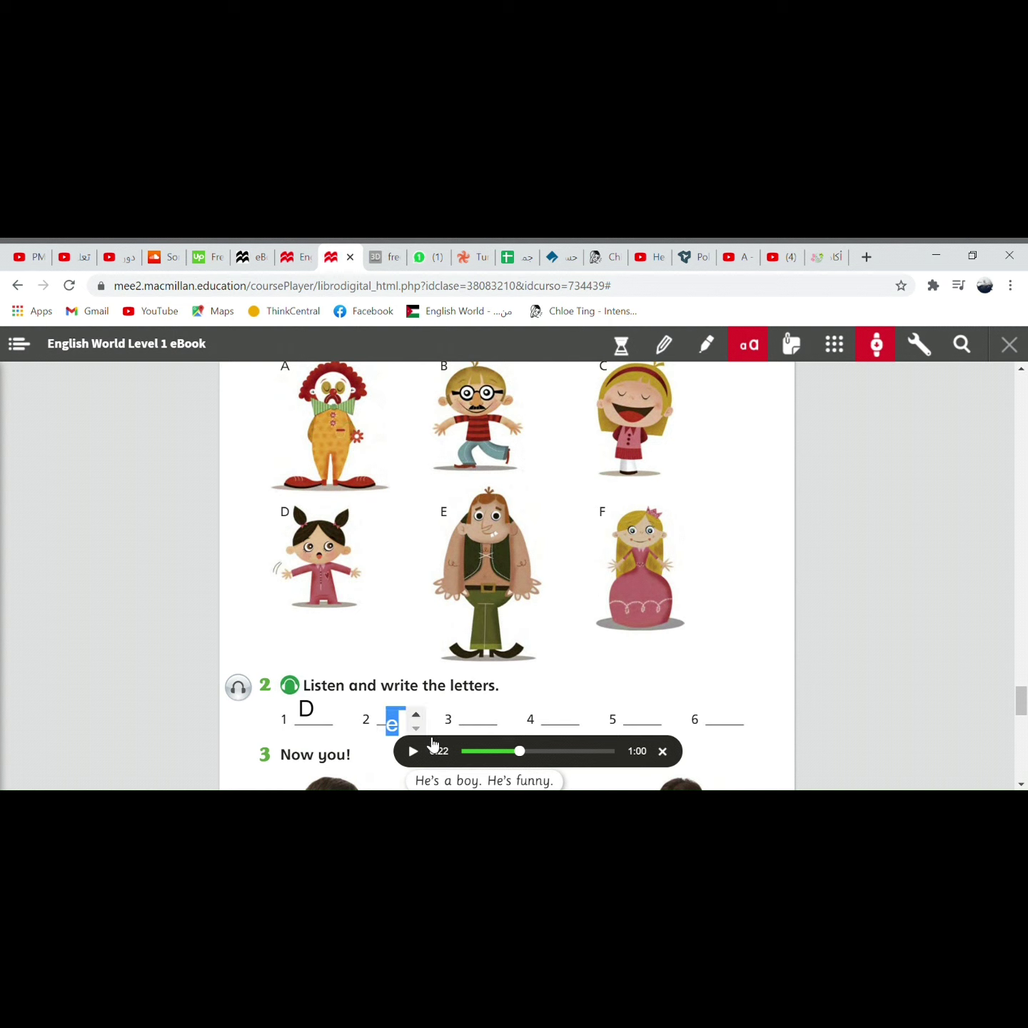
text(B)
click(416, 754)
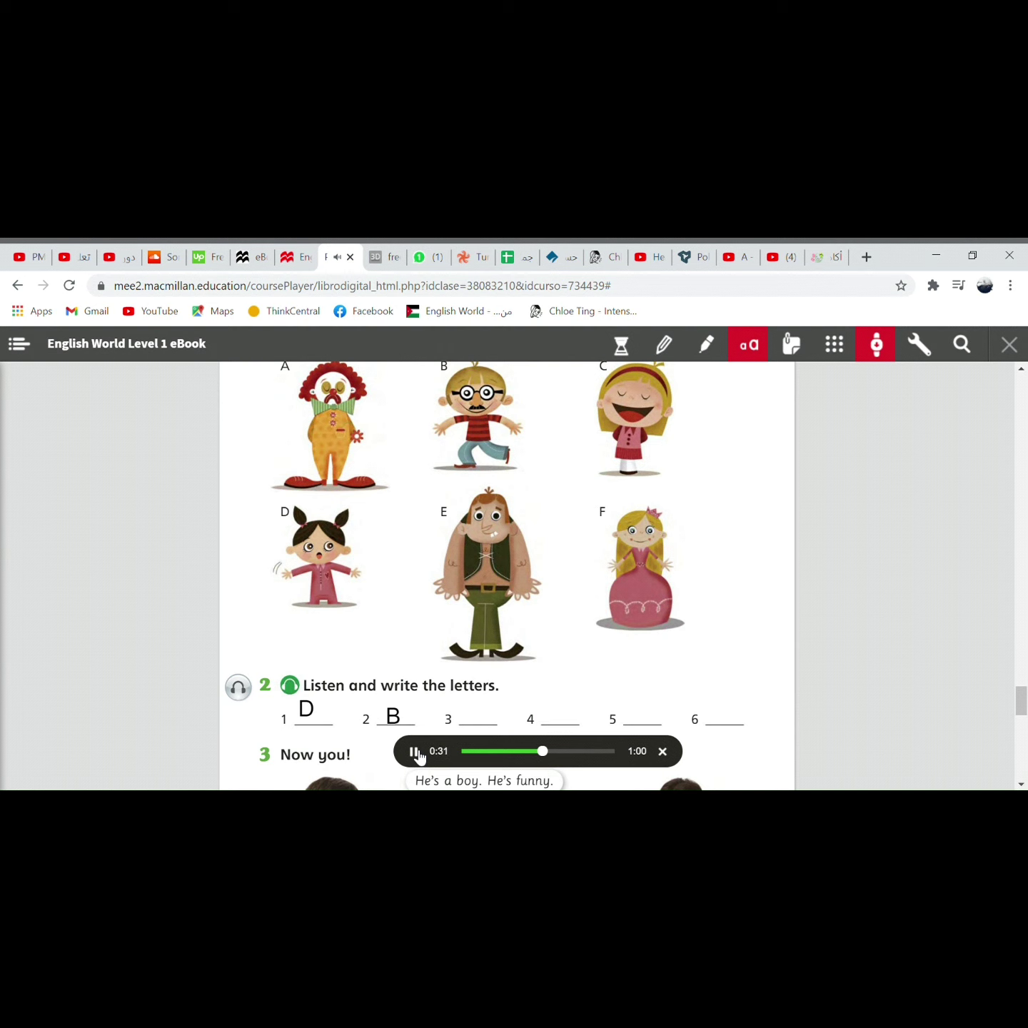
Pause the audio at 0:32, write F in blank 3, and resume playback.
click(415, 752)
click(489, 728)
text(e)
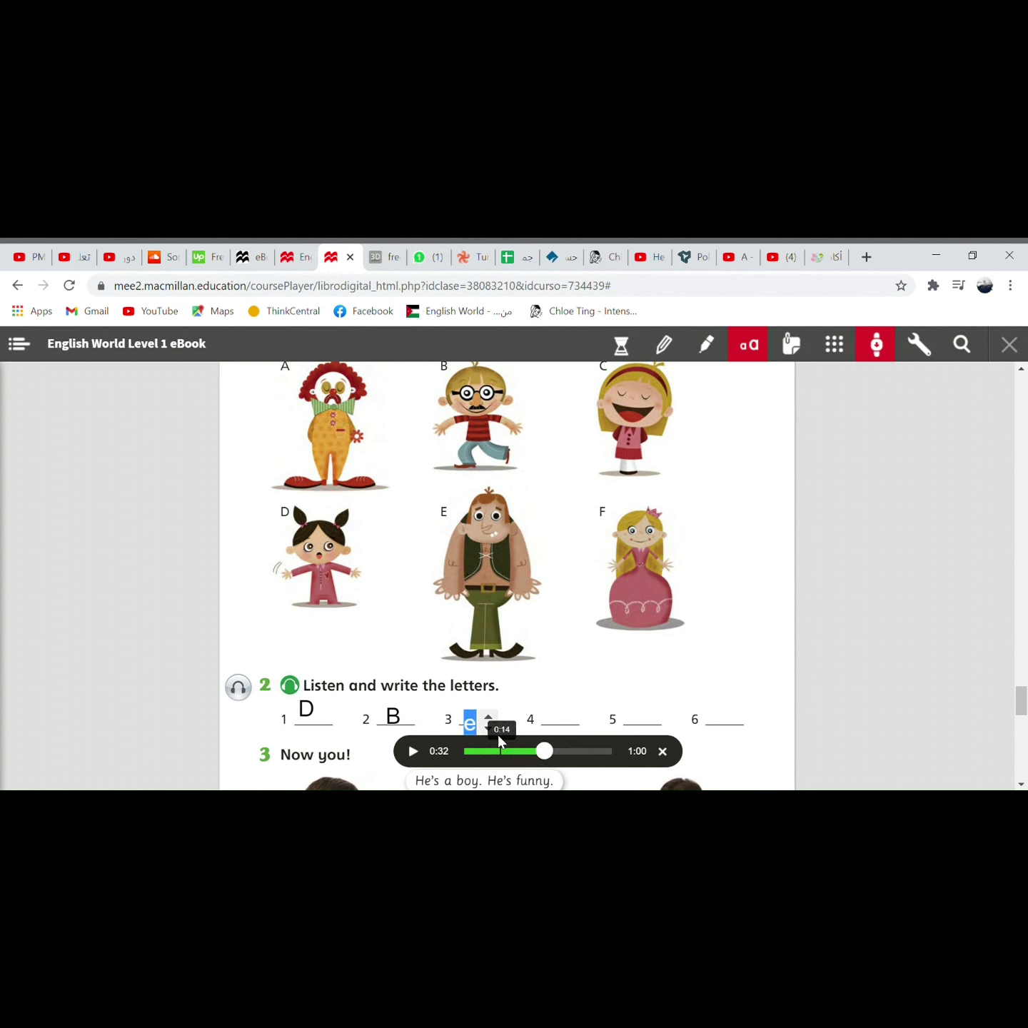
text(F)
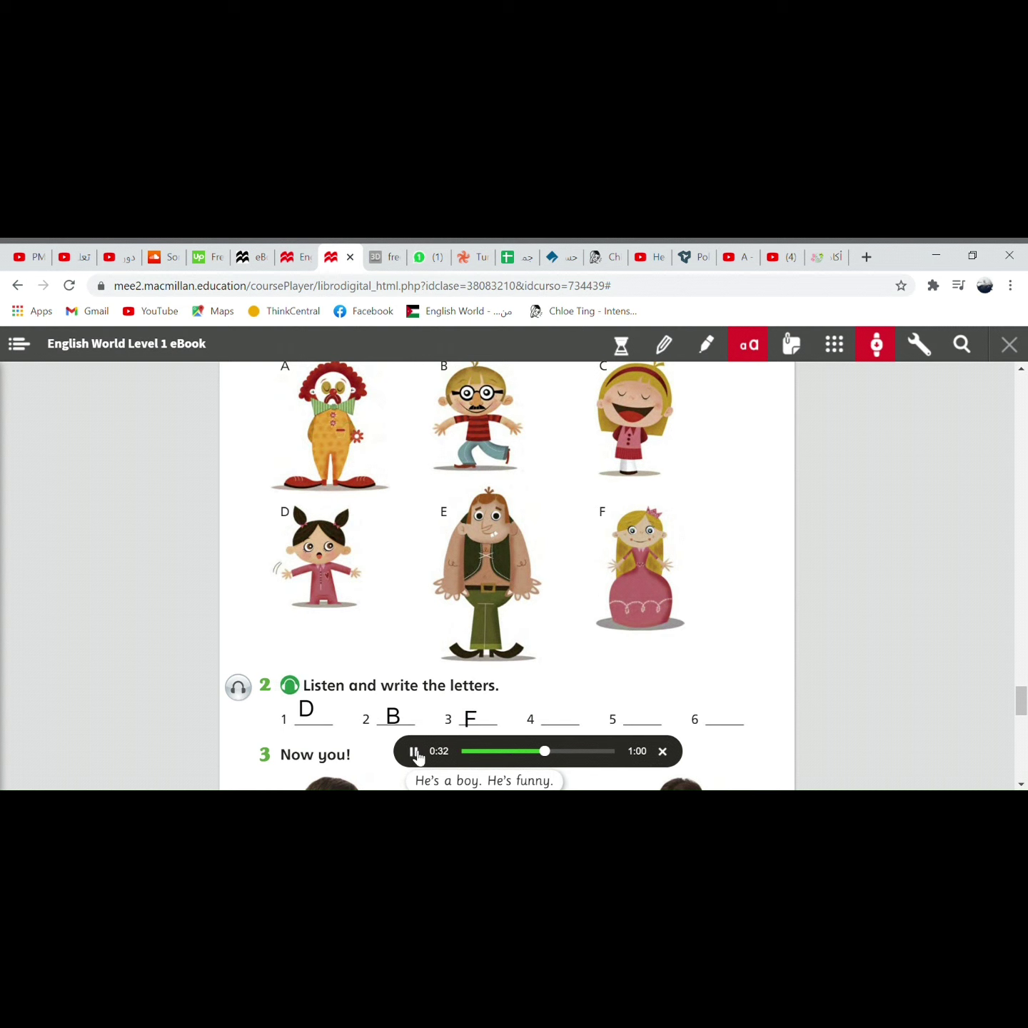
click(413, 751)
Pause at 0:41, write E in a text box on blank 4, and resume playback.
click(414, 763)
mouse_move(558, 717)
mouse_down()
mouse_move(601, 758)
mouse_move(607, 749)
mouse_move(588, 742)
mouse_up()
text(e)
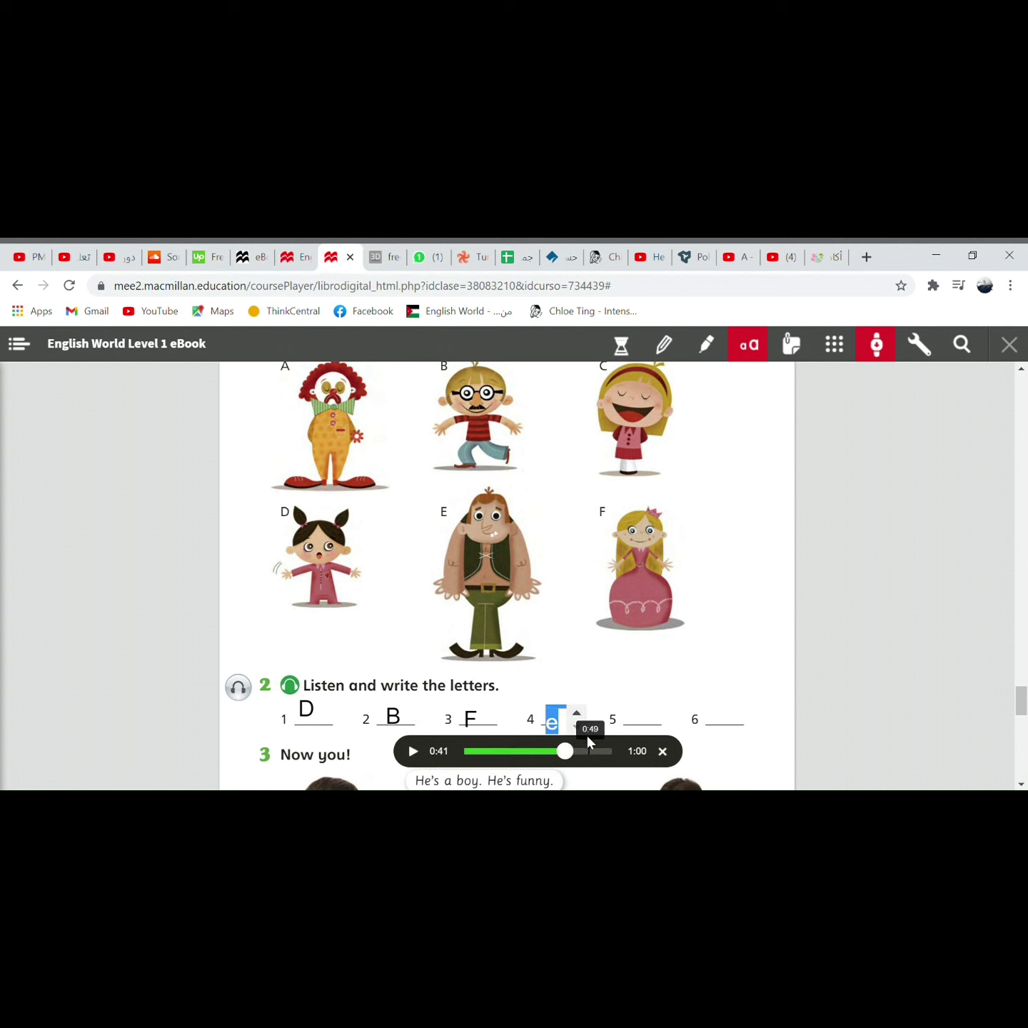
text(E)
click(530, 688)
click(414, 755)
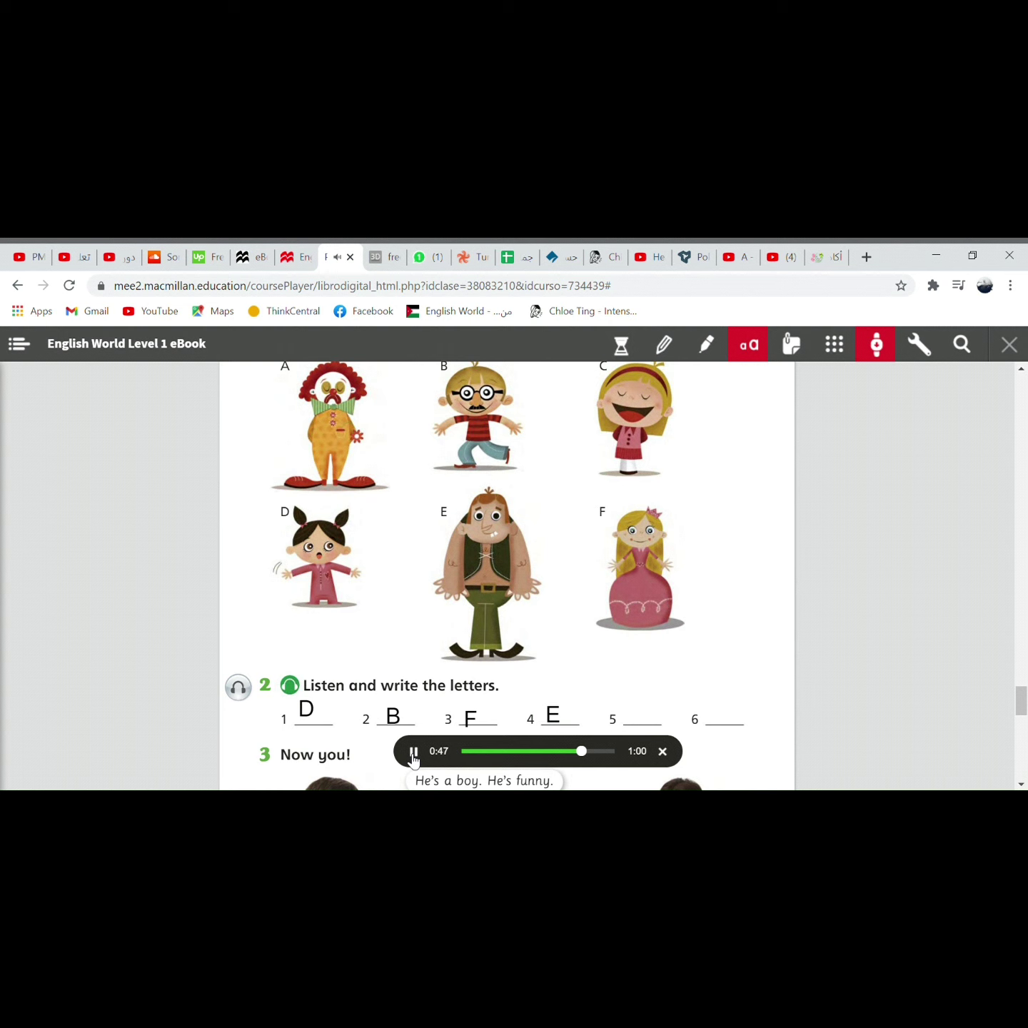
Pause the audio at 0:48, write C in blank 5, and resume playback.
click(413, 759)
click(640, 711)
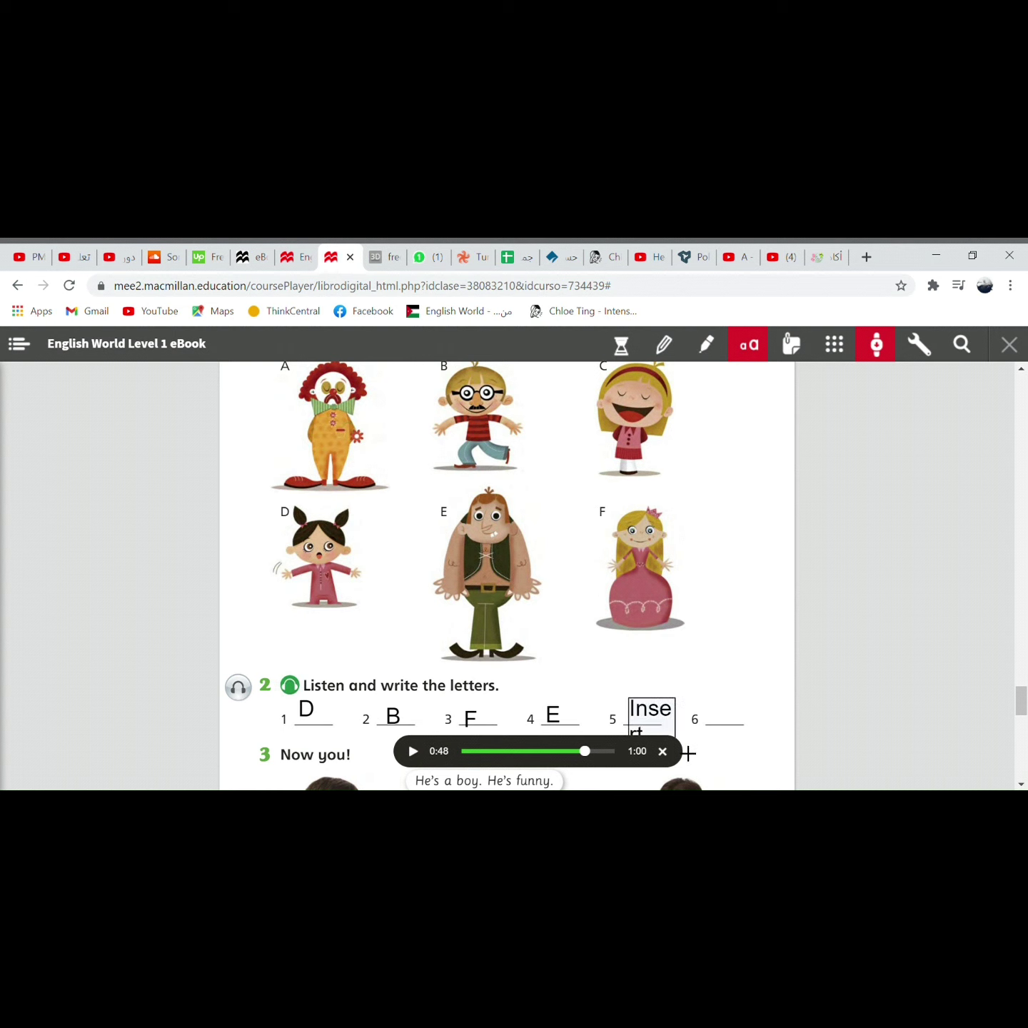
text(C)
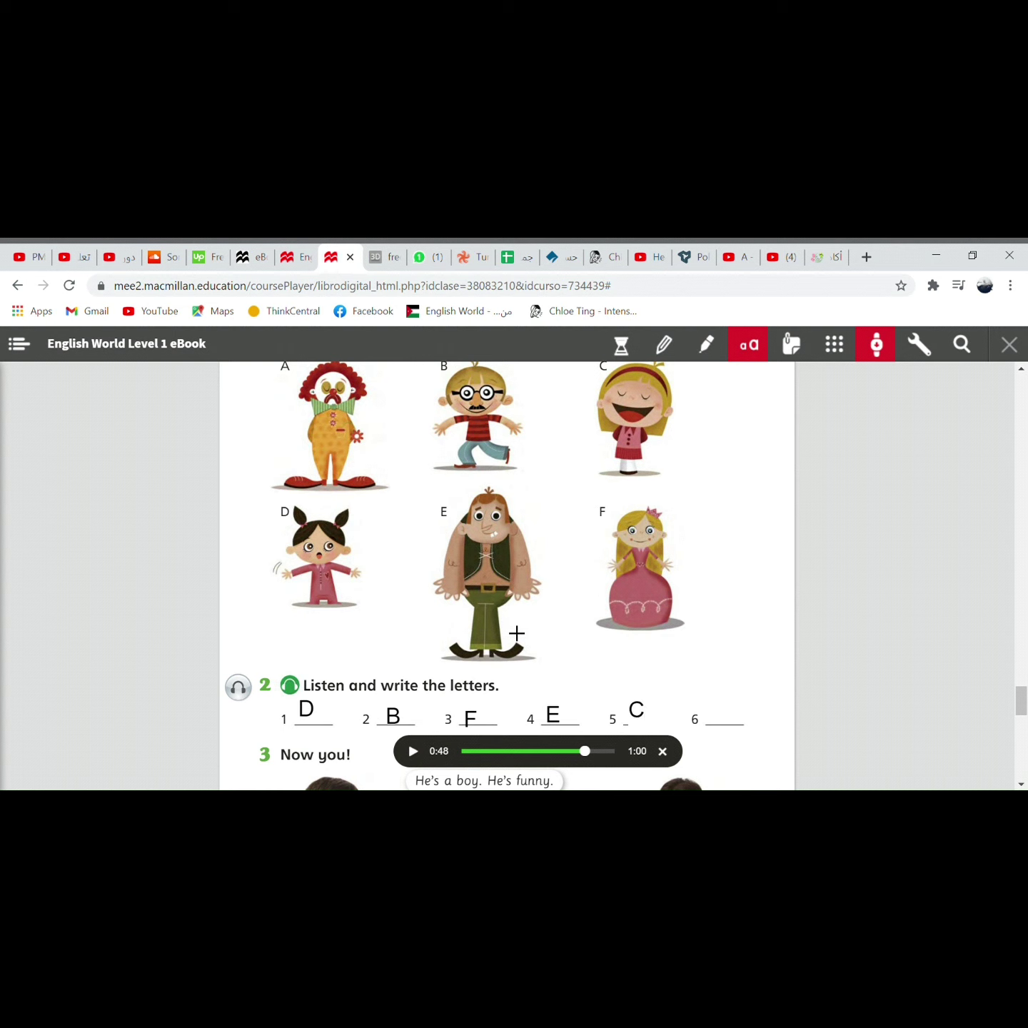
click(414, 752)
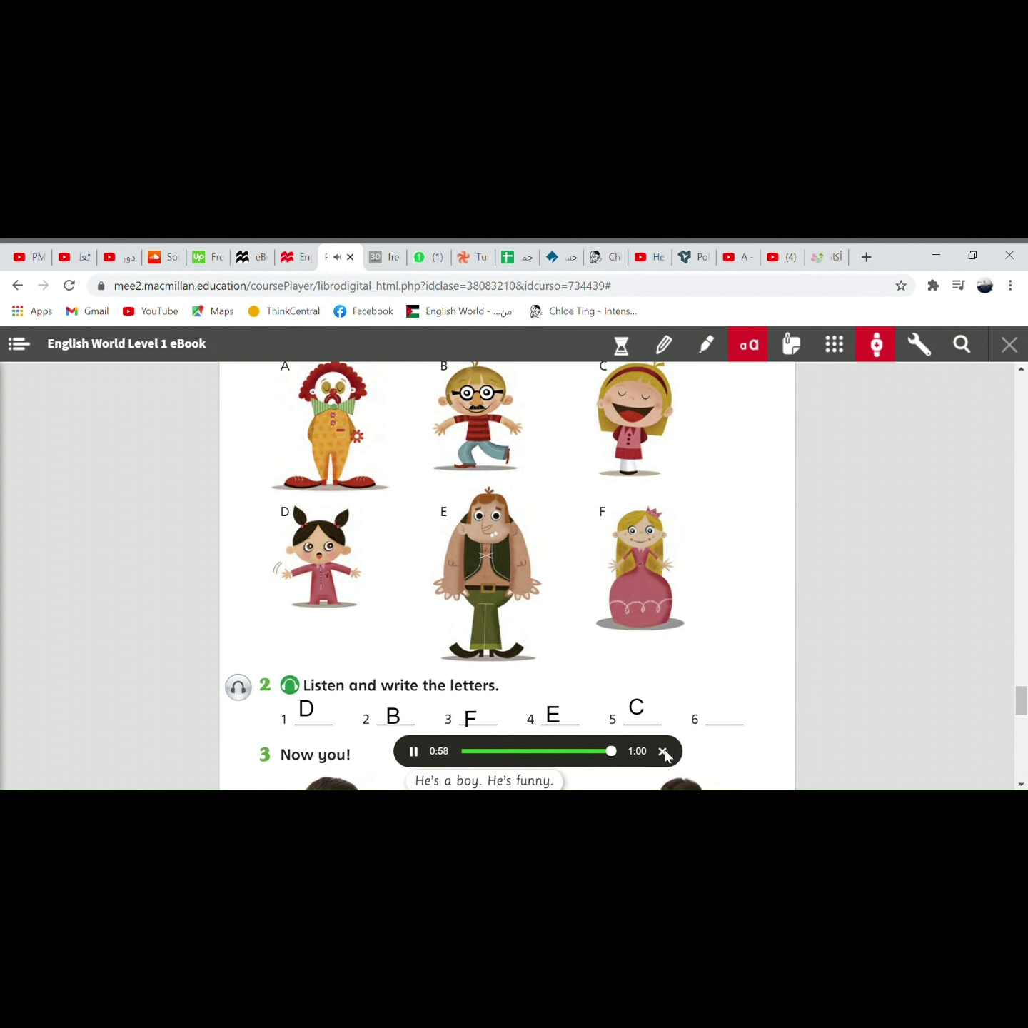
Write A in answer blank 6 after the audio ends.
click(718, 711)
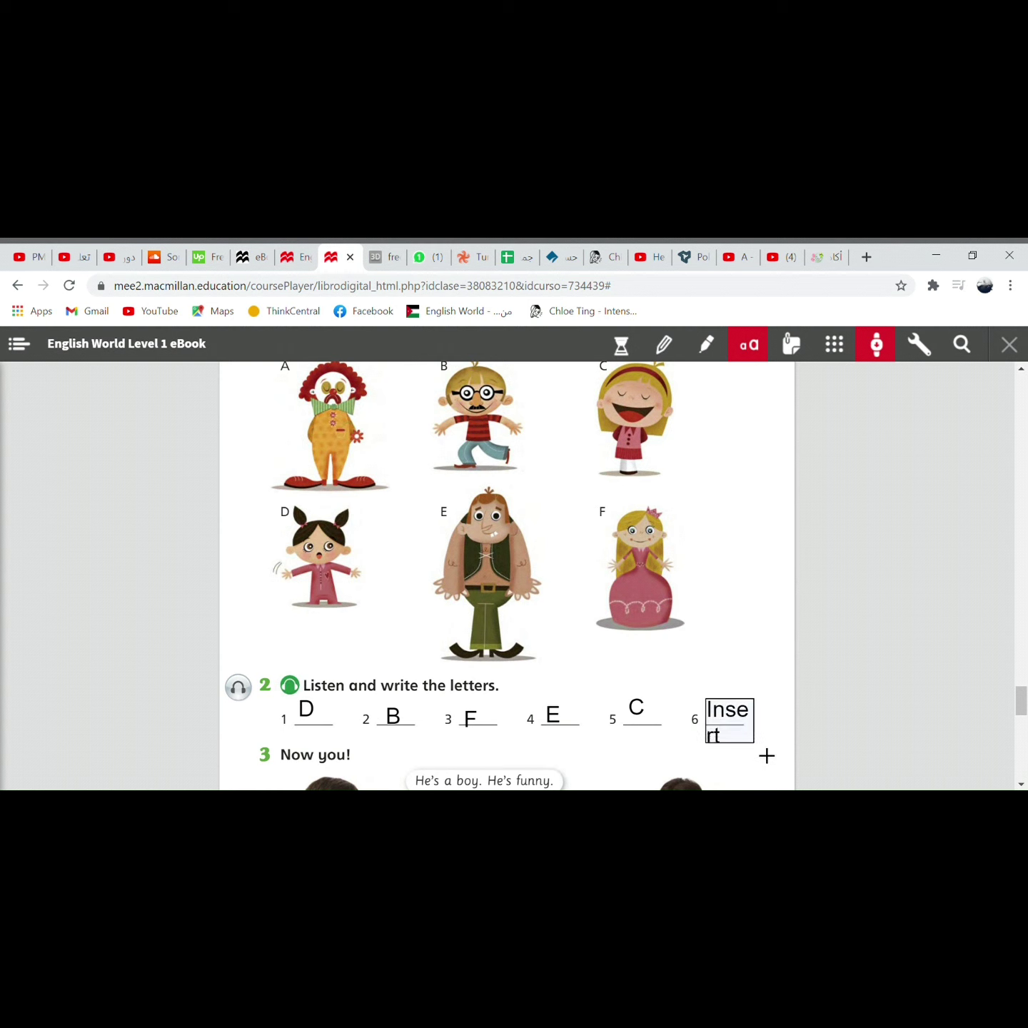
text(A)
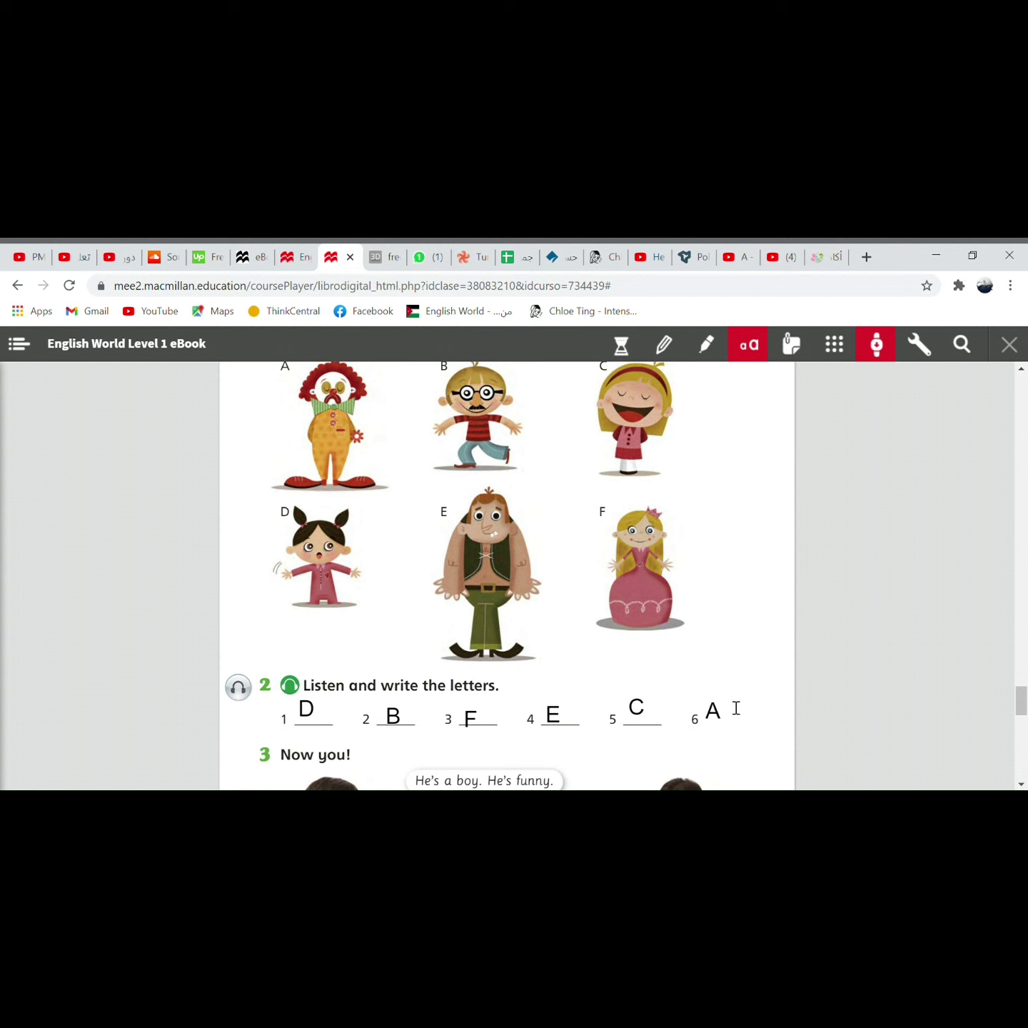
click(693, 664)
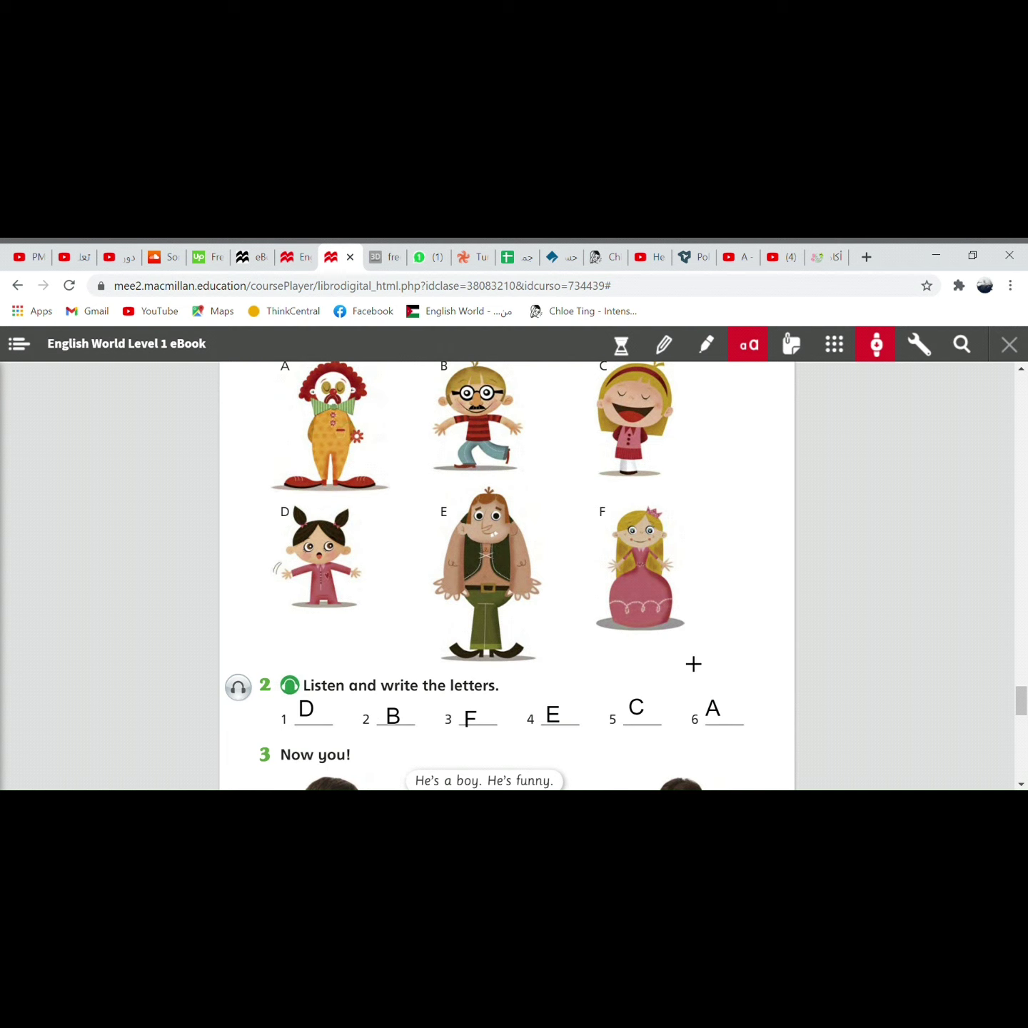